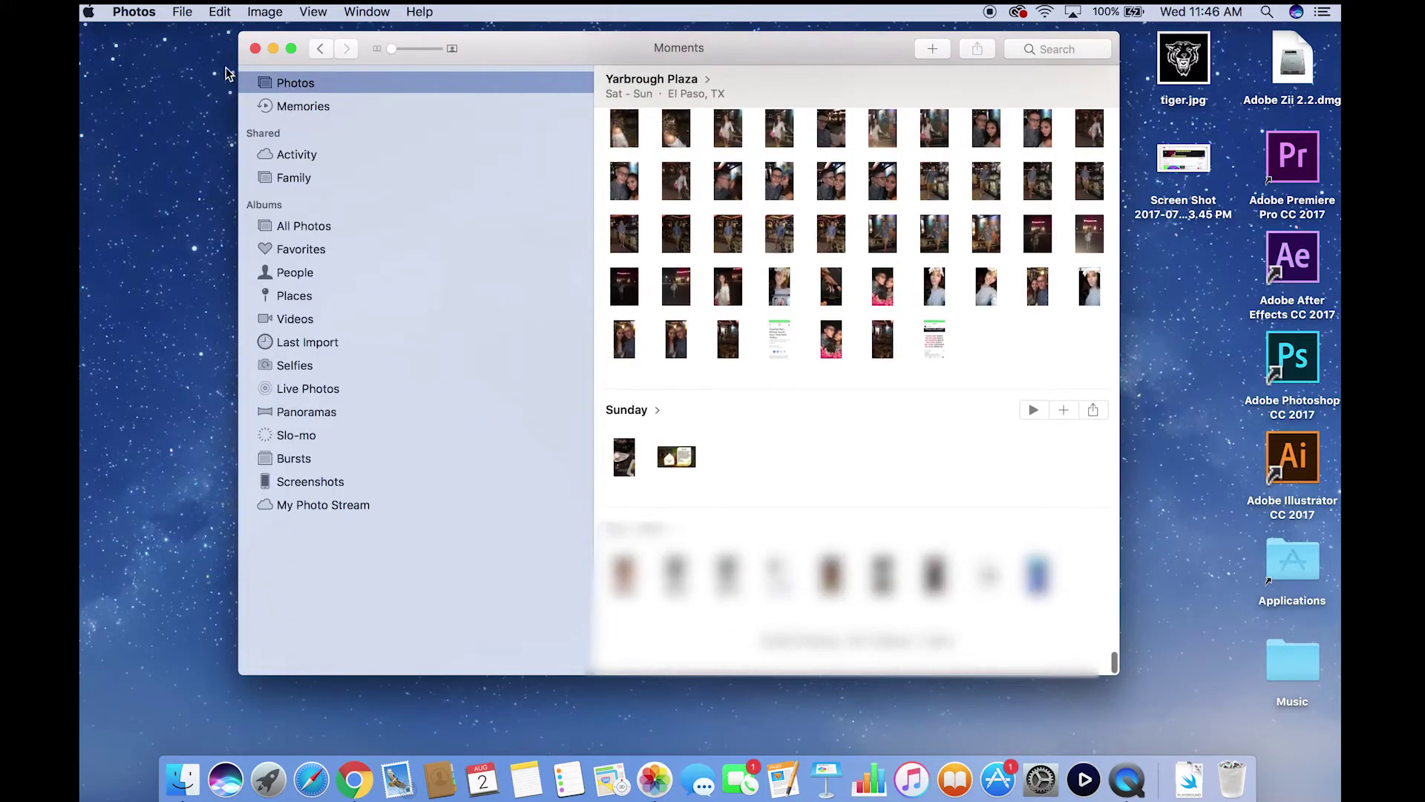
# Reveal the current library location (Pictures) in Finder from the General preferences pane.
pyautogui.click(126, 12)
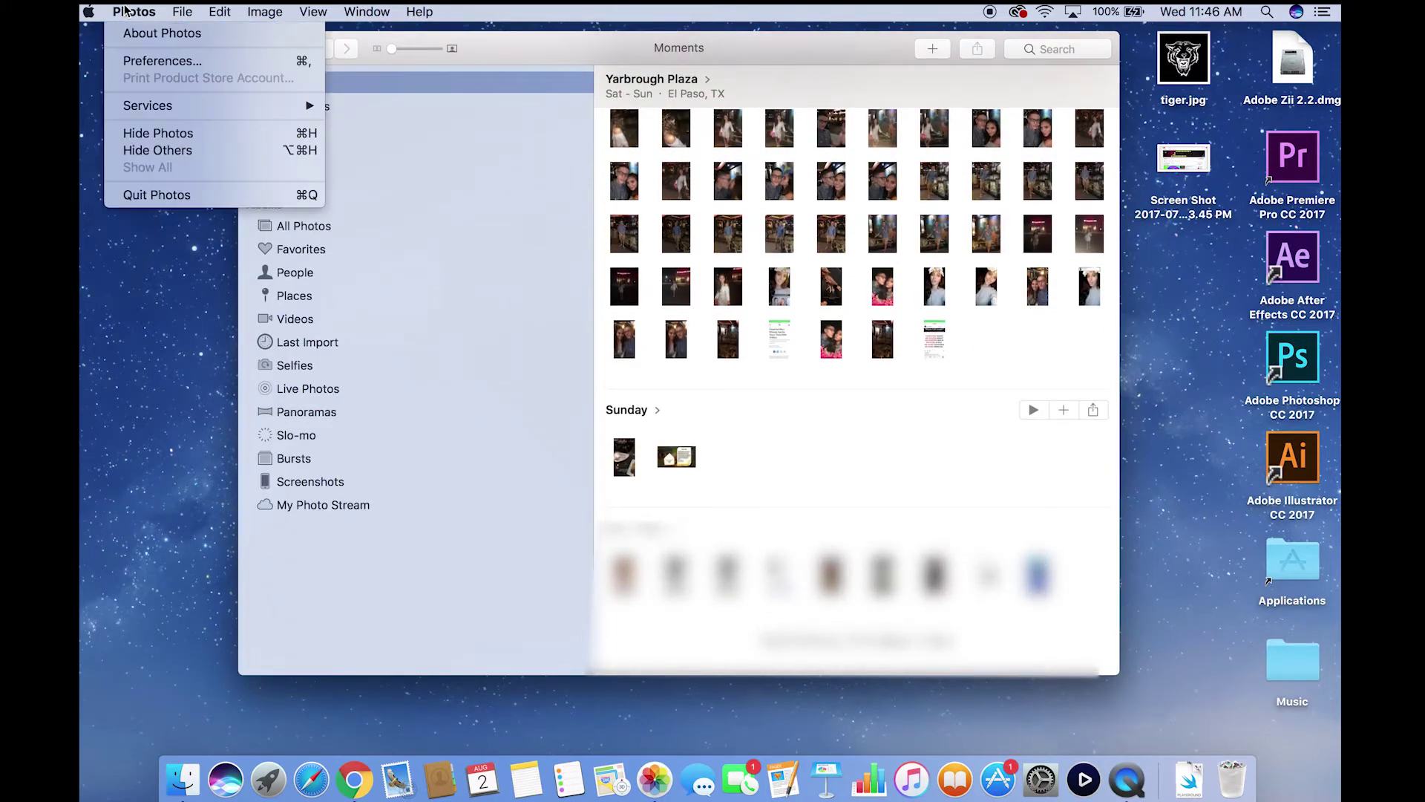
pyautogui.click(134, 61)
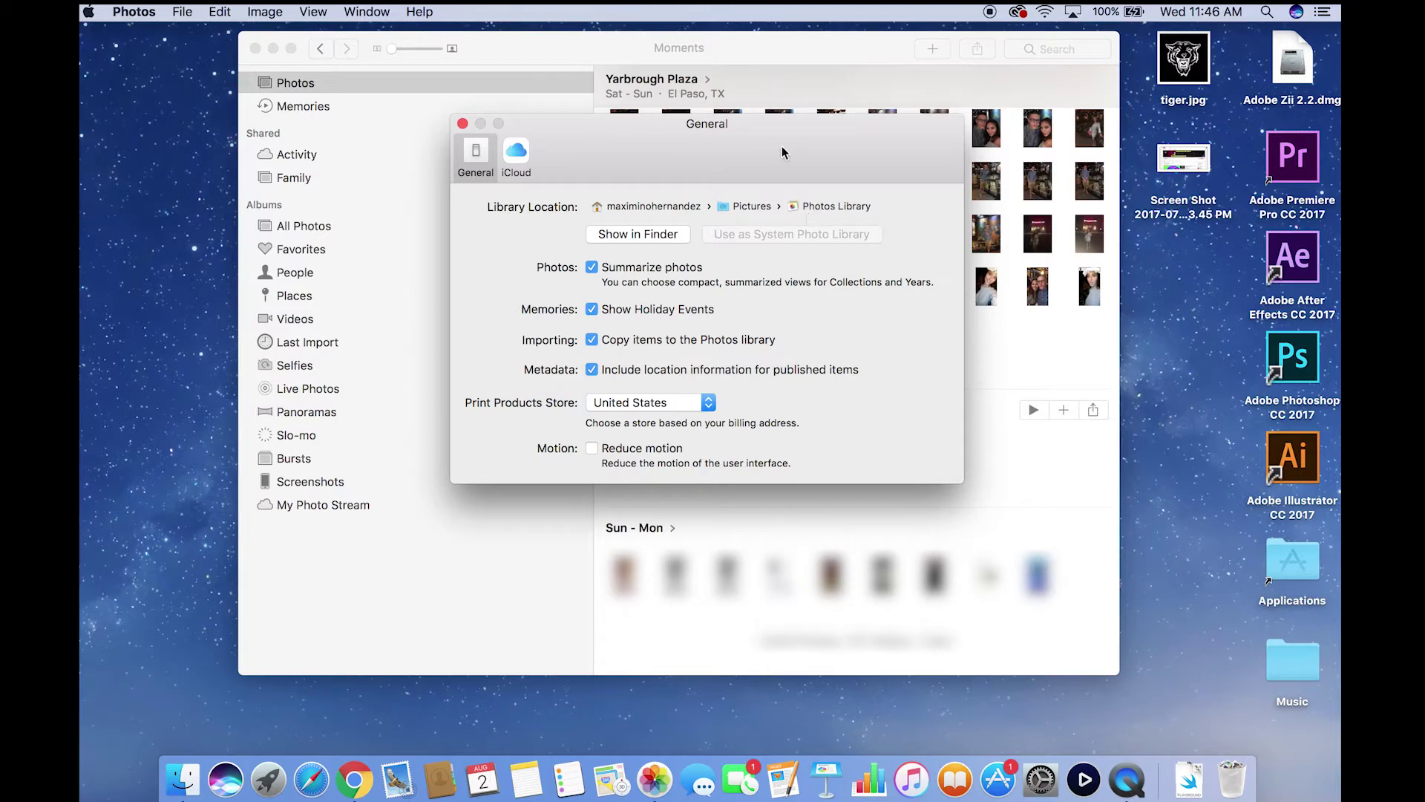
pyautogui.moveTo(781, 146); pyautogui.dragTo(918, 119)
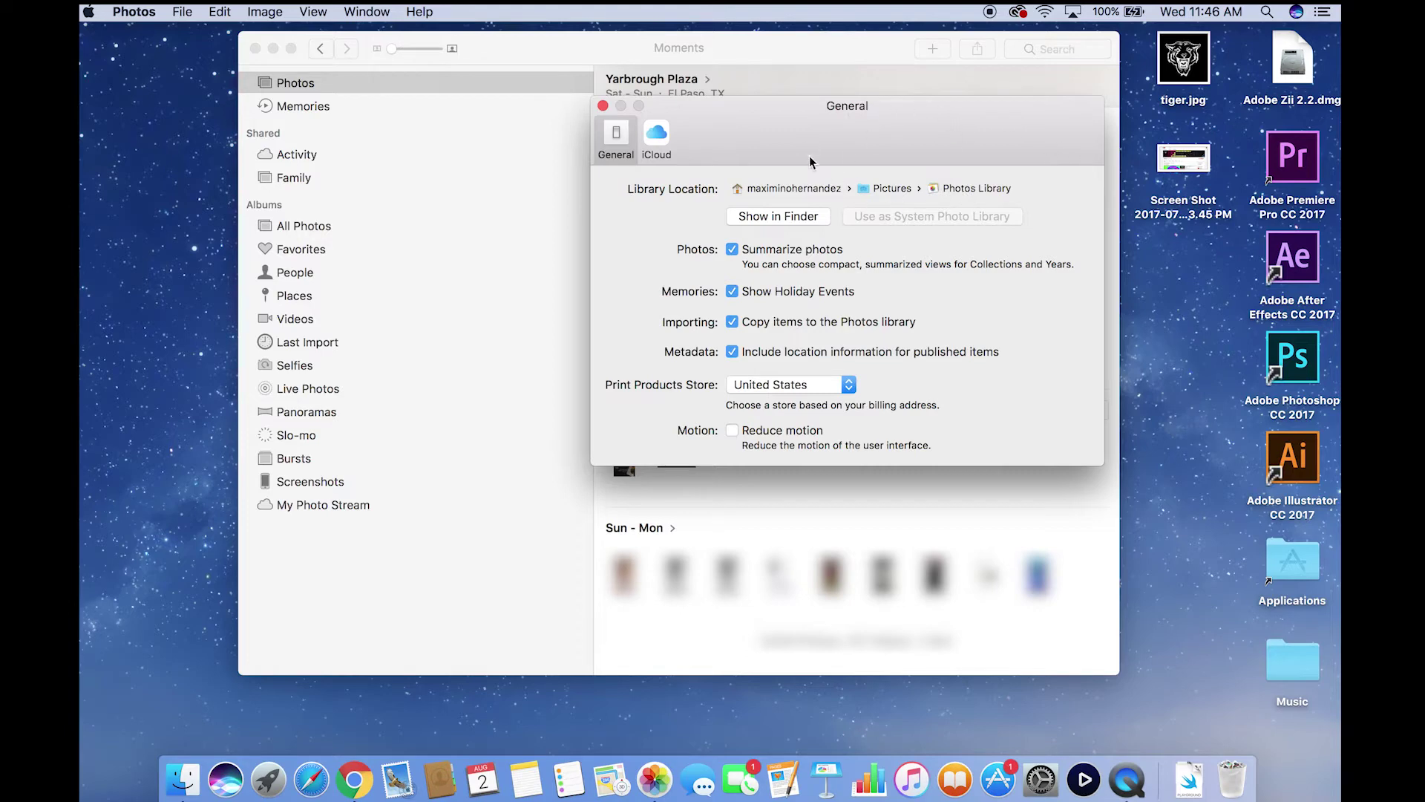
pyautogui.moveTo(890, 105); pyautogui.dragTo(733, 108)
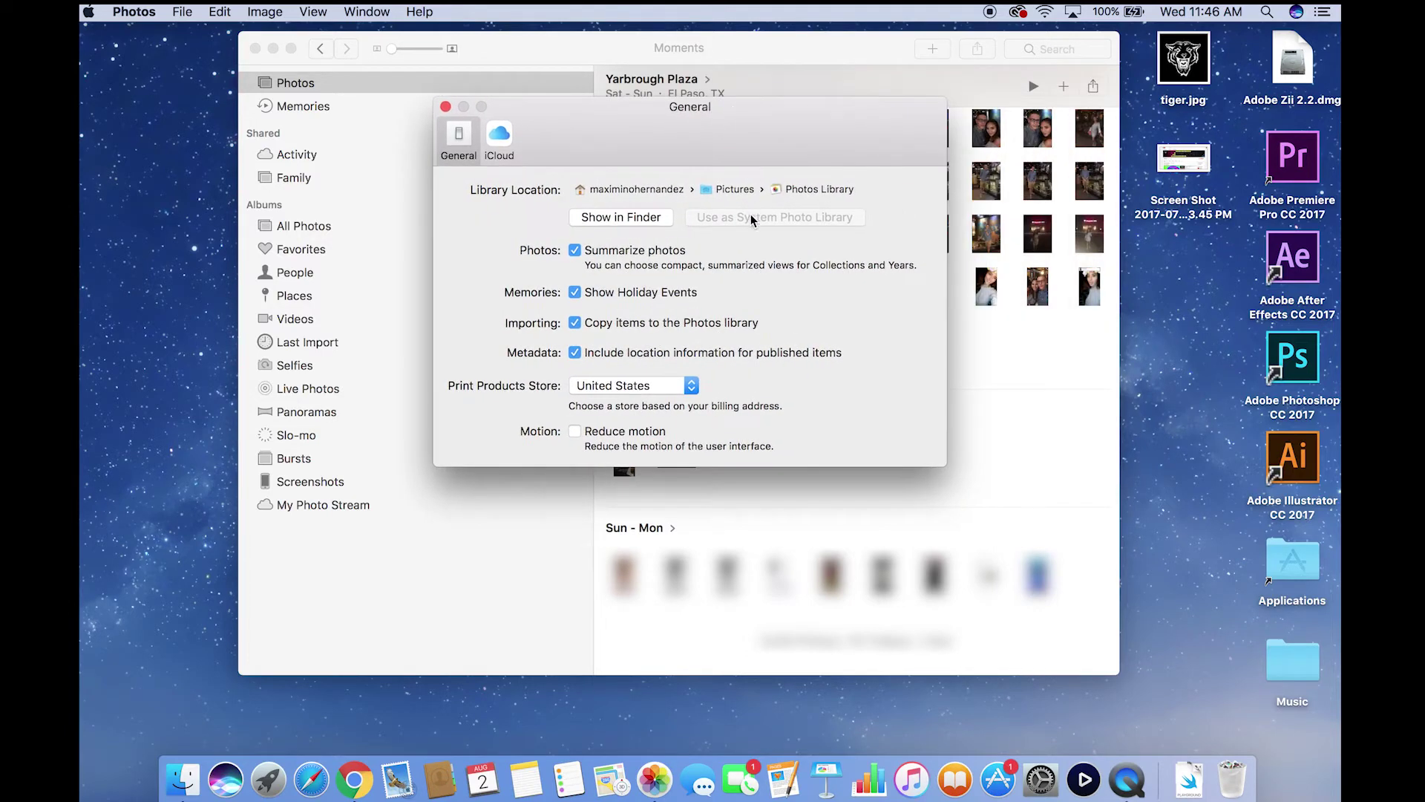
pyautogui.click(620, 216)
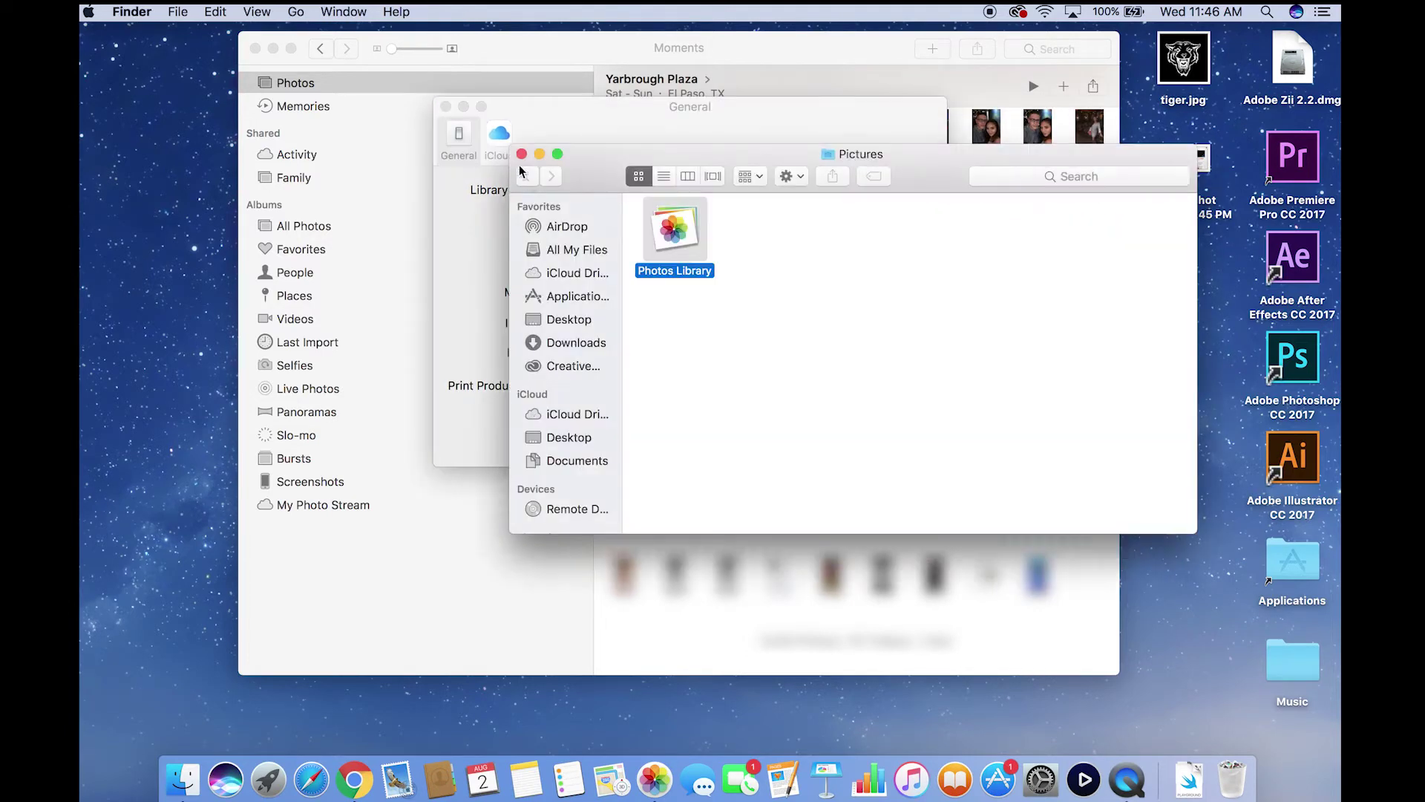
pyautogui.press('super+w')
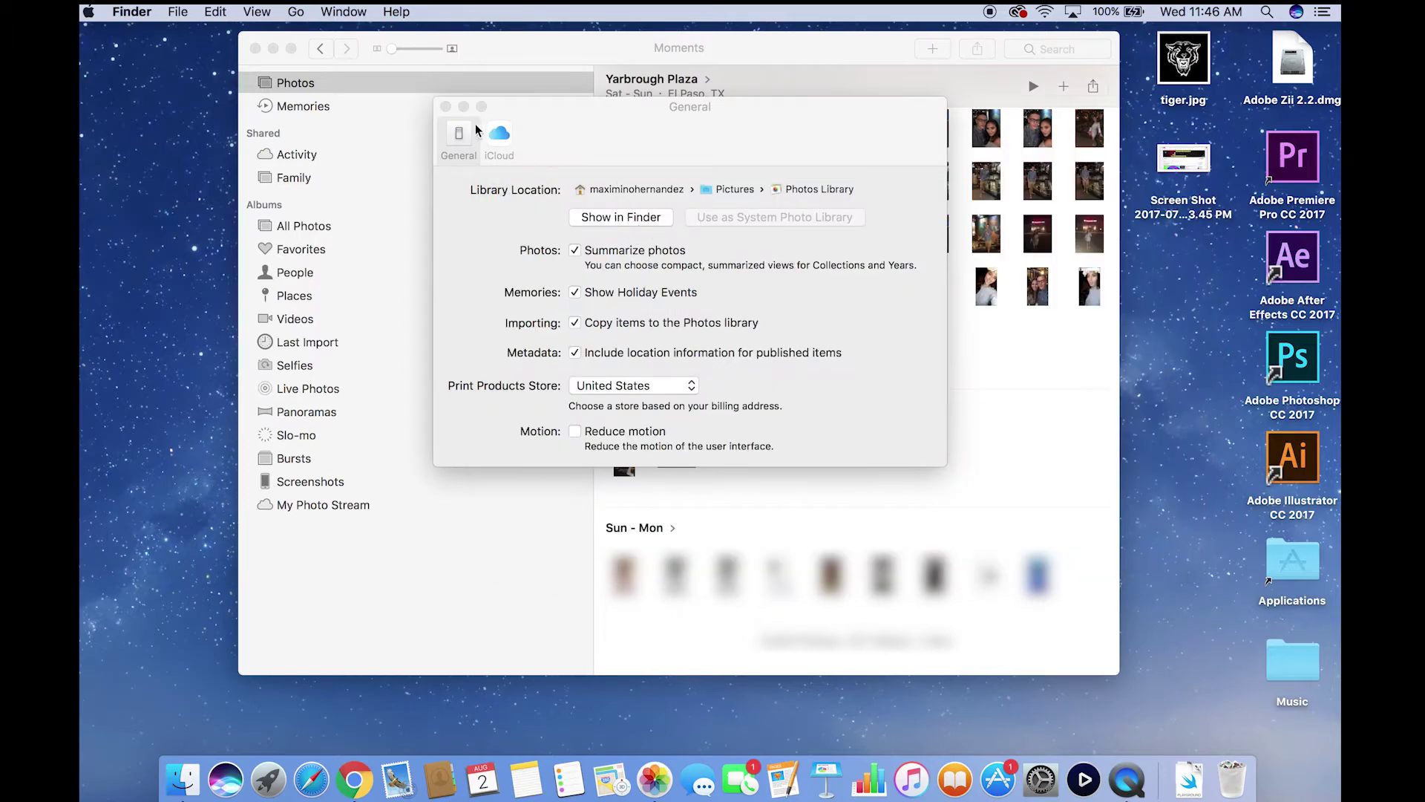
# Dismiss the preferences window and quit Photos.
pyautogui.click(446, 108)
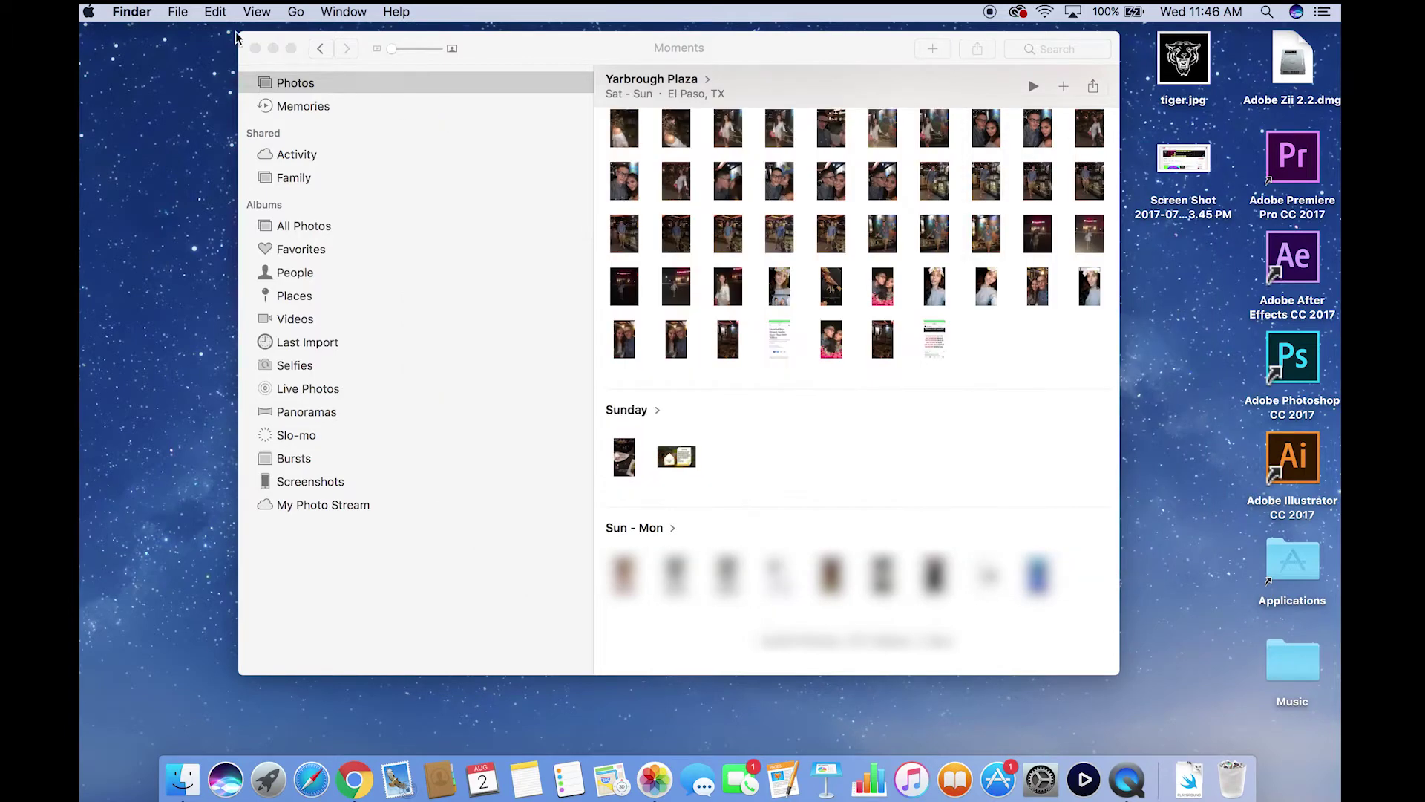
pyautogui.click(265, 56)
pyautogui.click(134, 11)
pyautogui.click(156, 194)
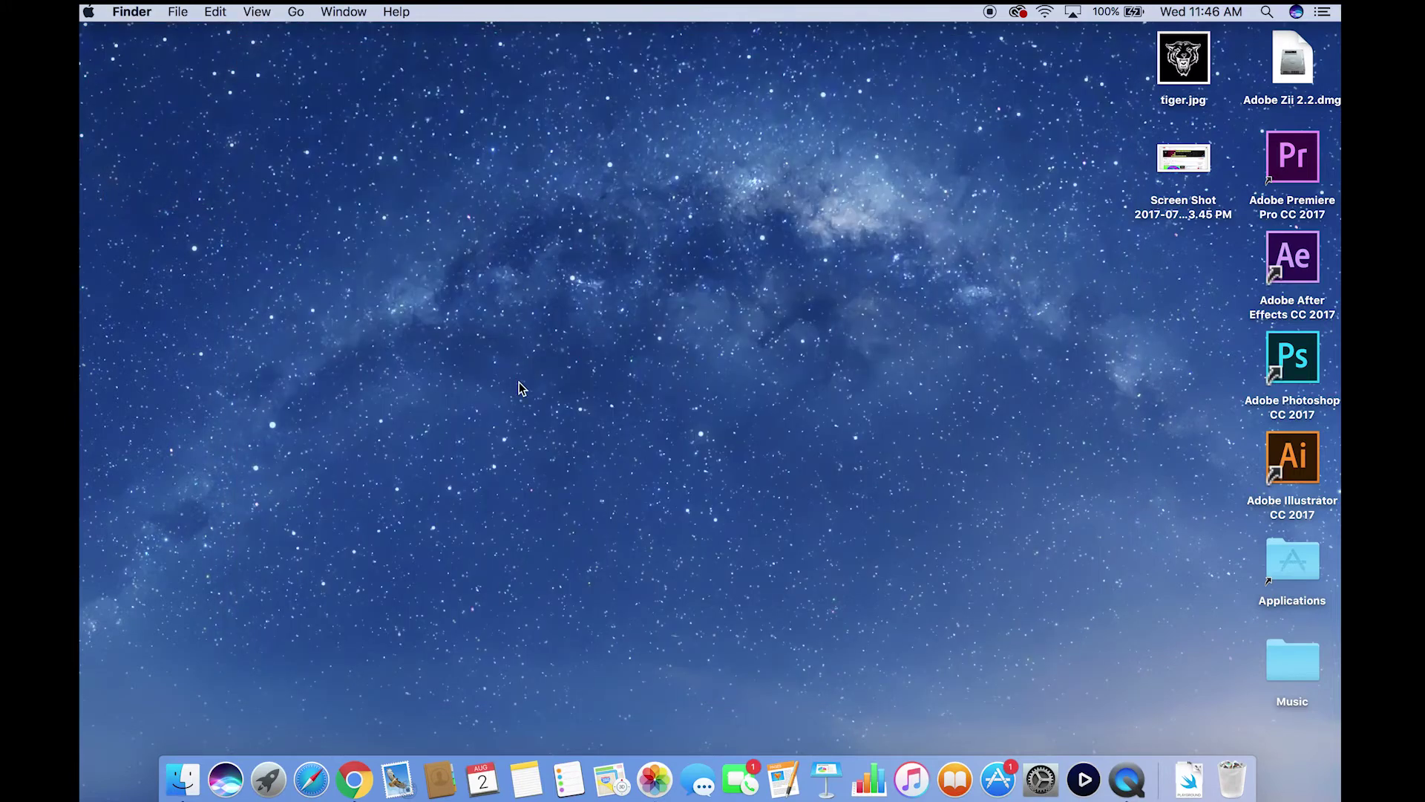
# Relaunch Photos into the Choose Library dialog and begin creating a new library.
pyautogui.keyDown('alt'); pyautogui.click(659, 768); pyautogui.keyUp('alt')
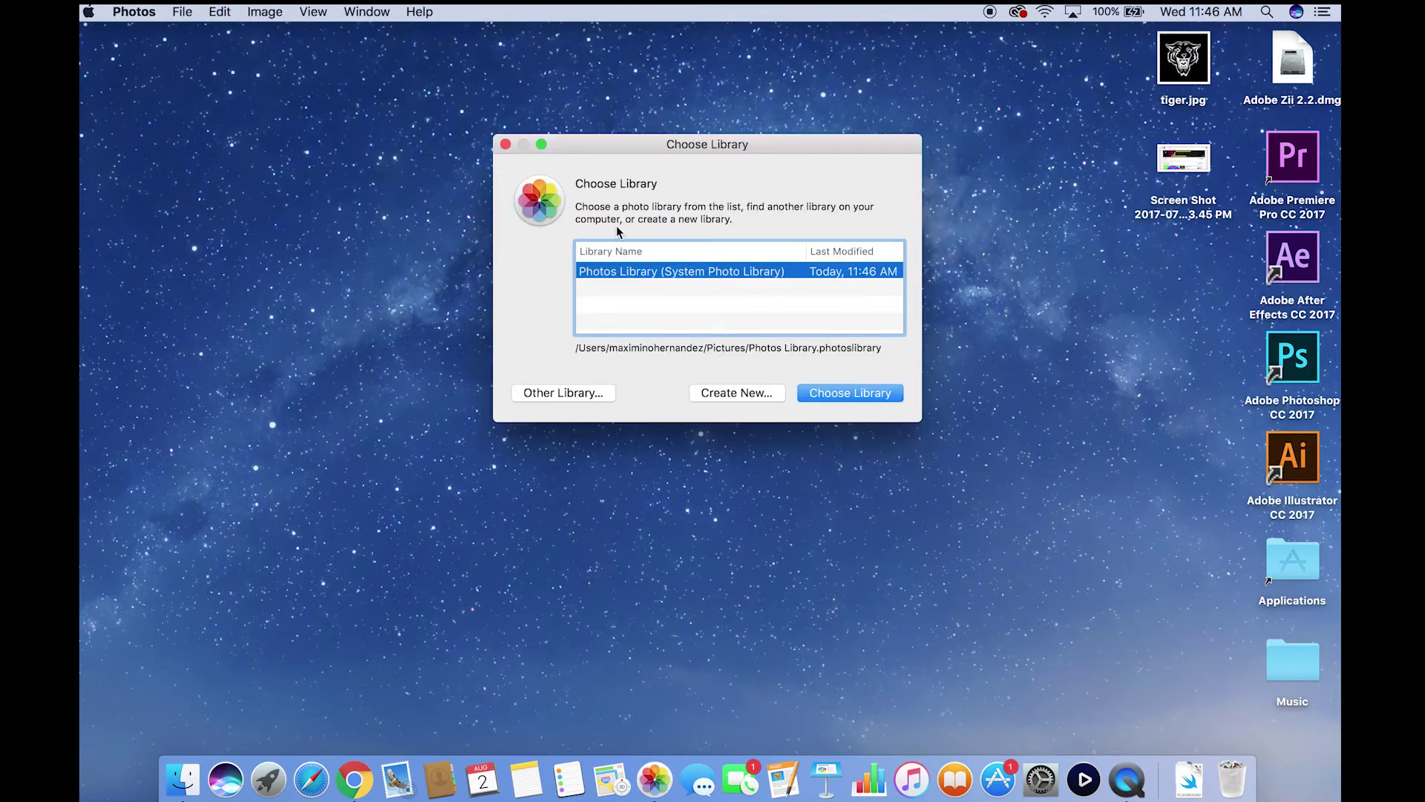
pyautogui.click(732, 328)
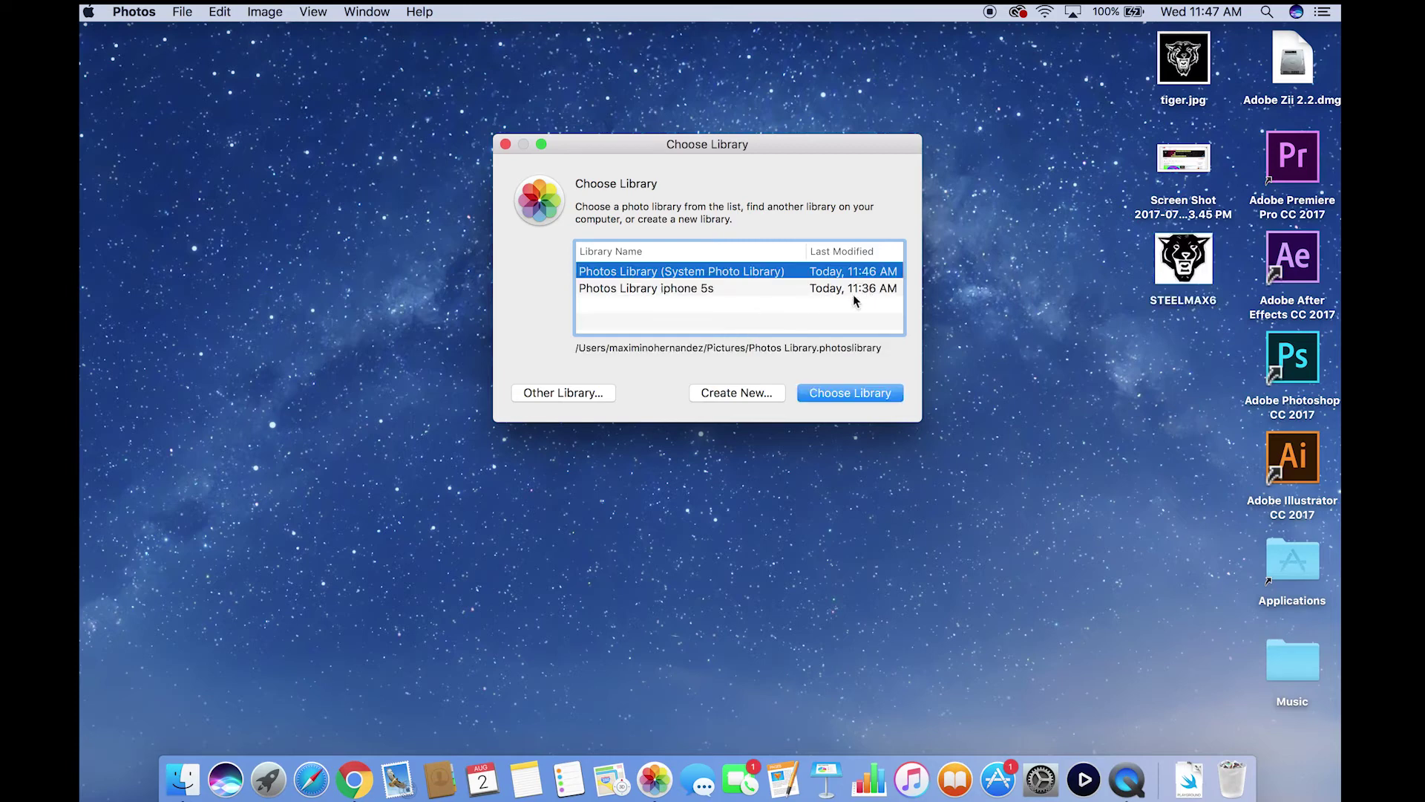
pyautogui.click(784, 324)
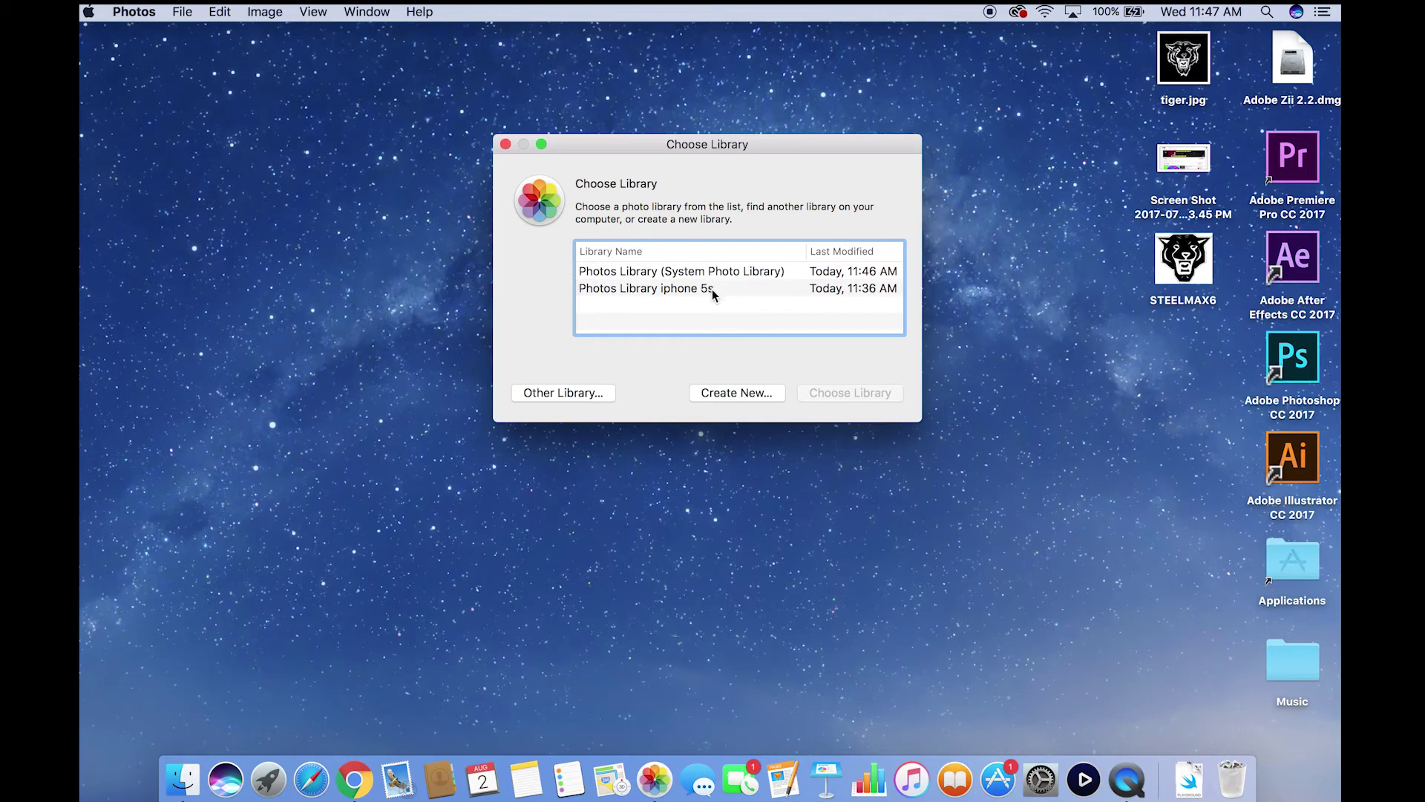
pyautogui.click(740, 395)
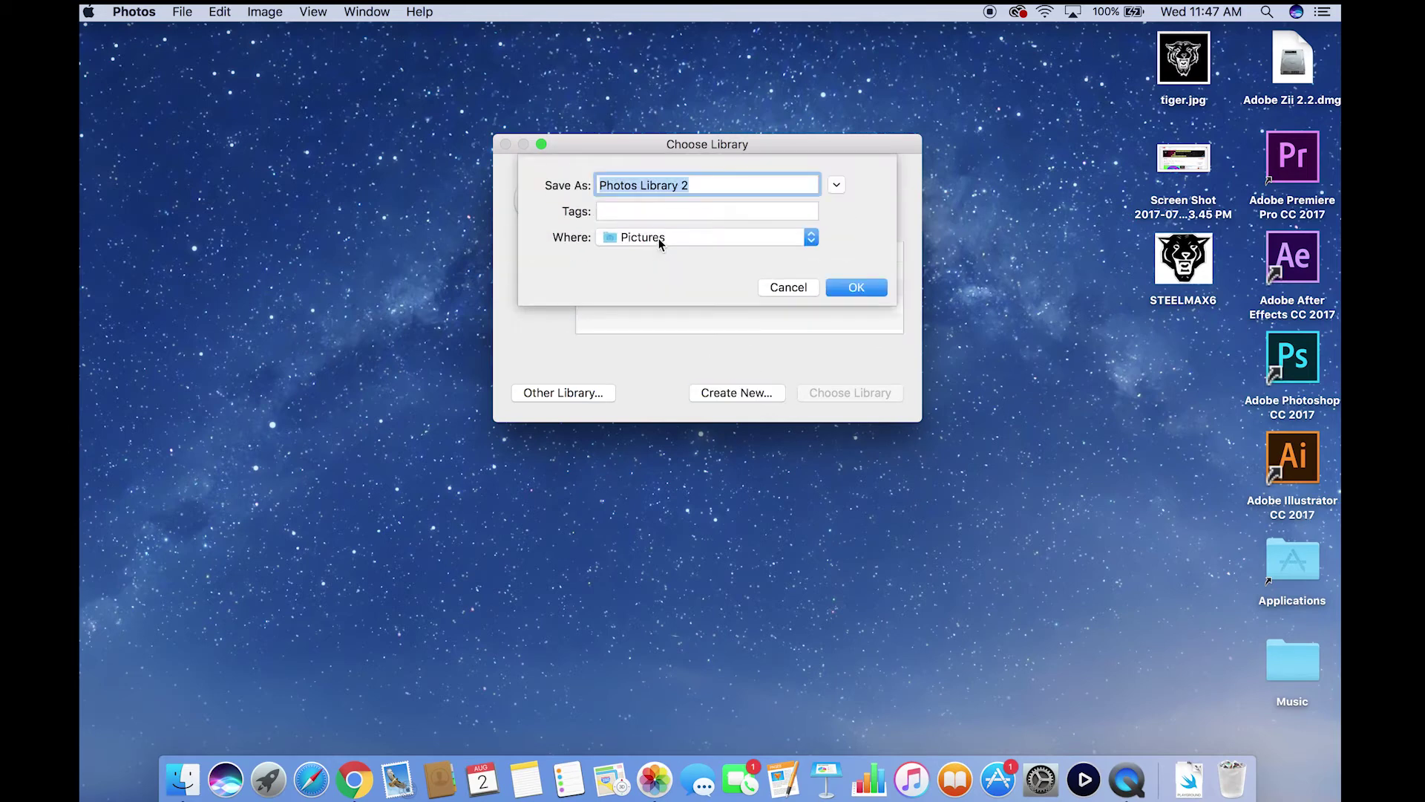
pyautogui.click(717, 235)
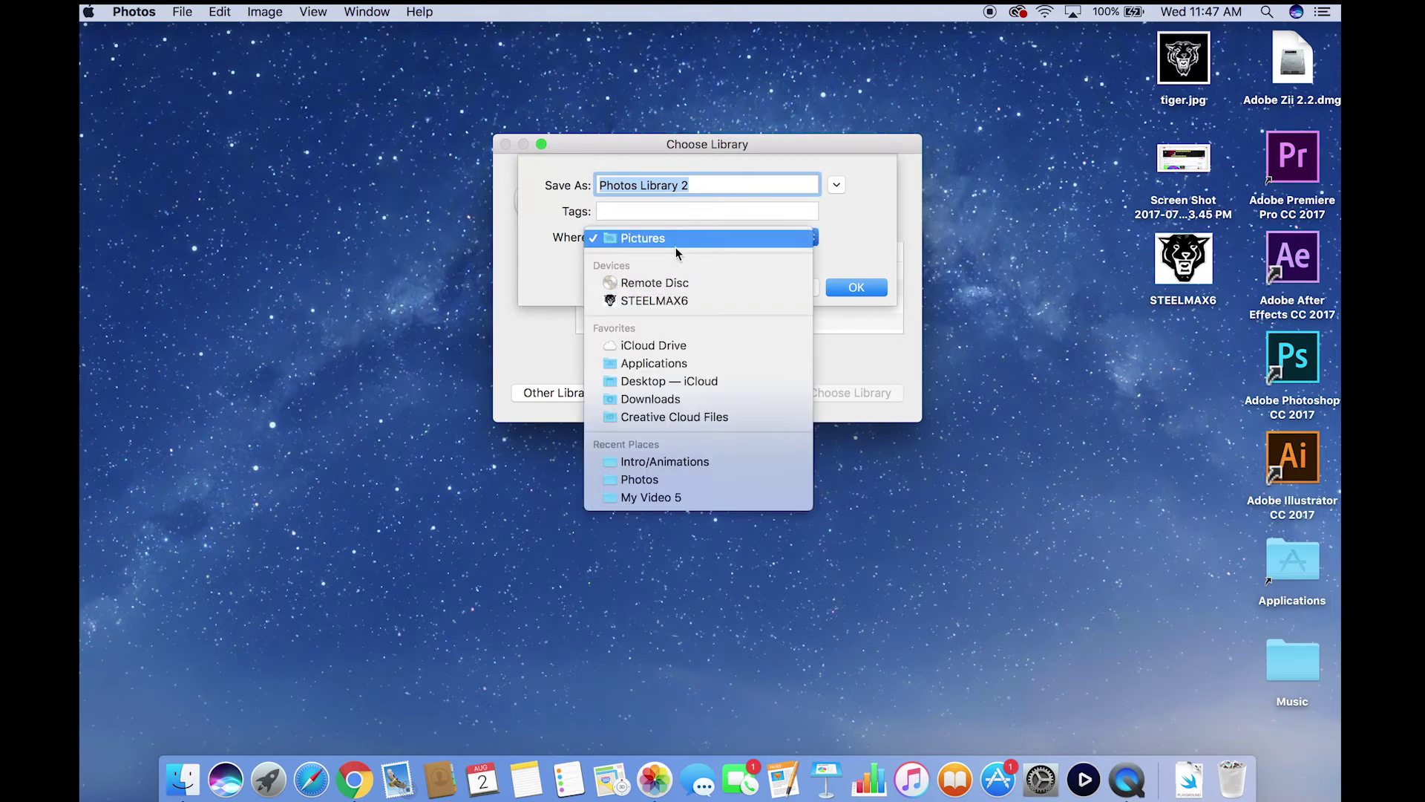
pyautogui.click(701, 303)
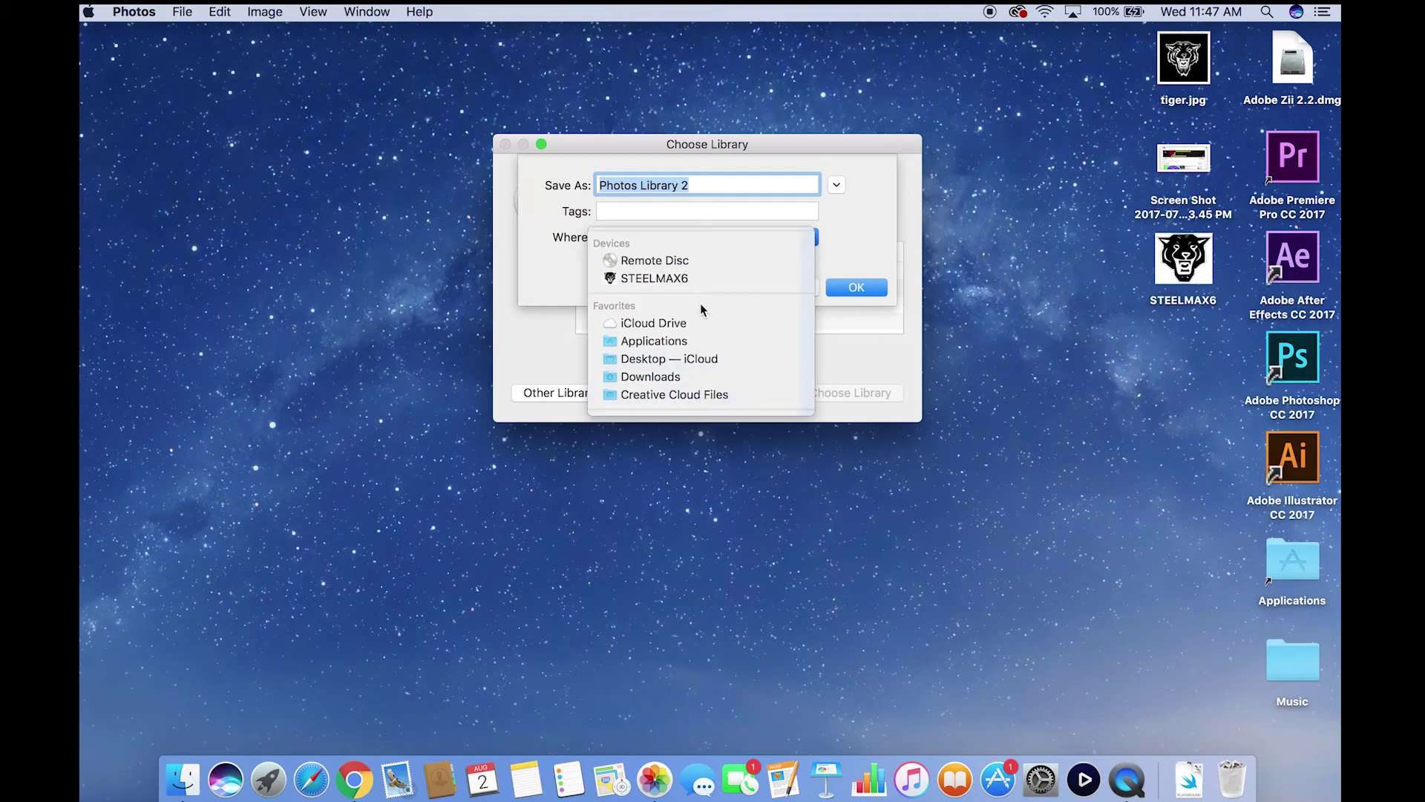
pyautogui.click(780, 284)
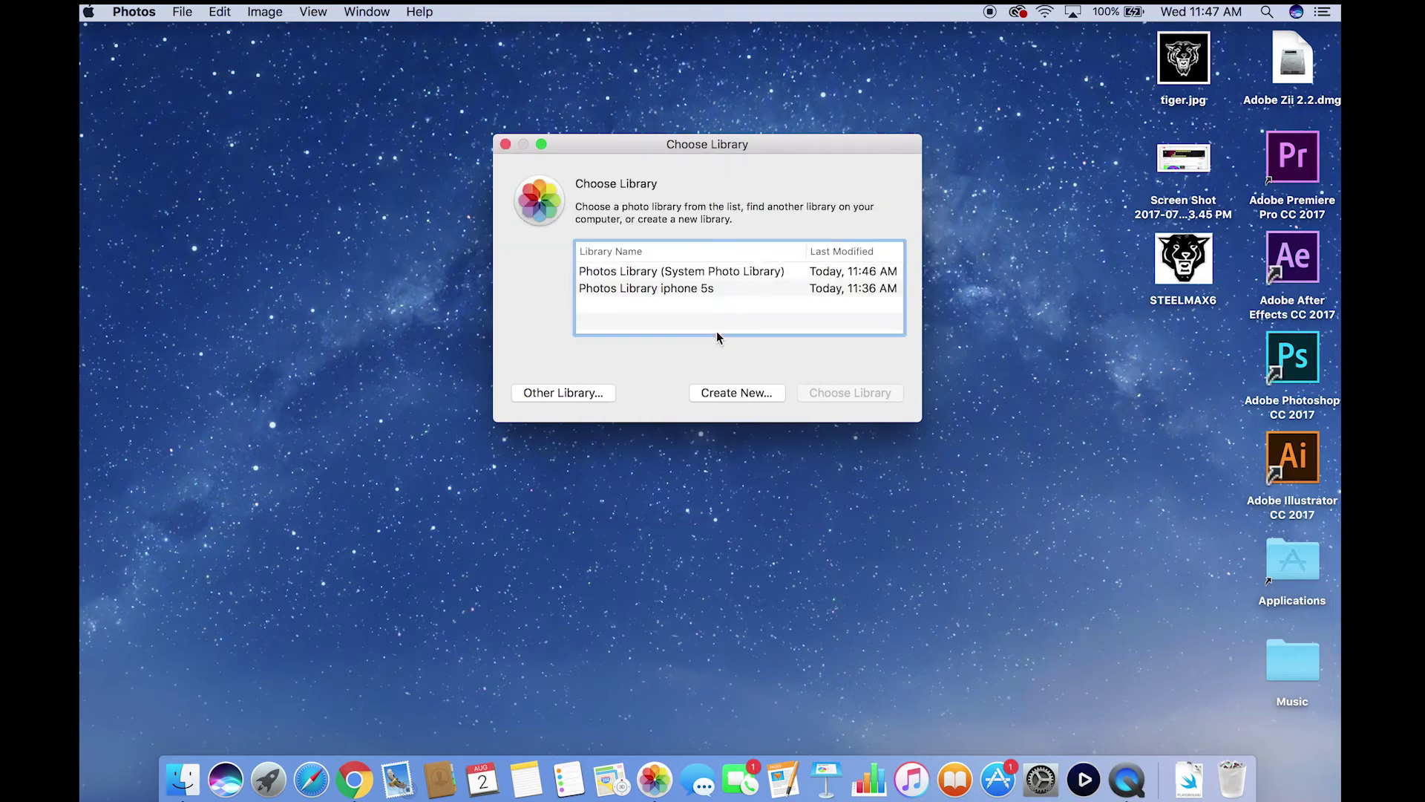
# Choose the Photos Library iphone 5s from the list and load it.
pyautogui.click(713, 288)
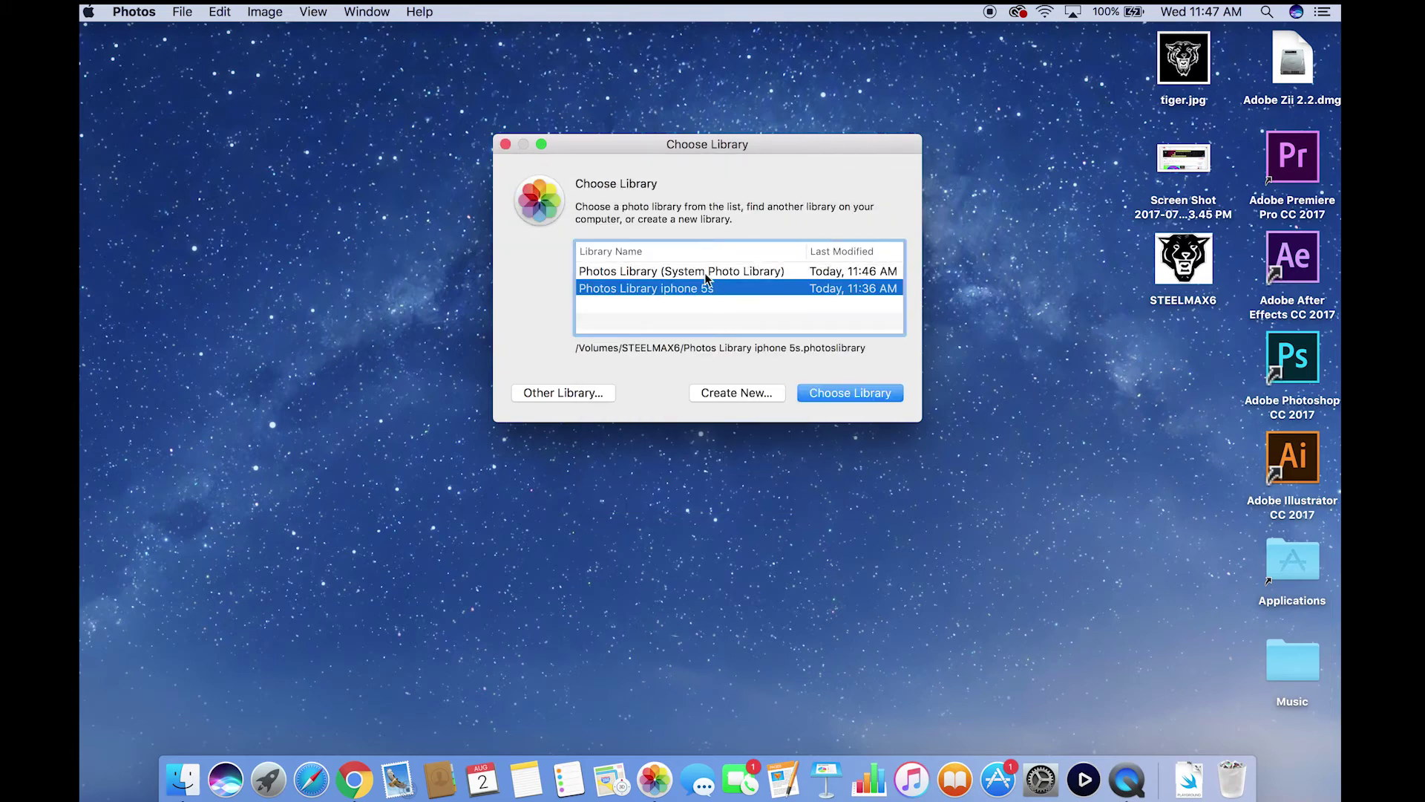
pyautogui.click(838, 393)
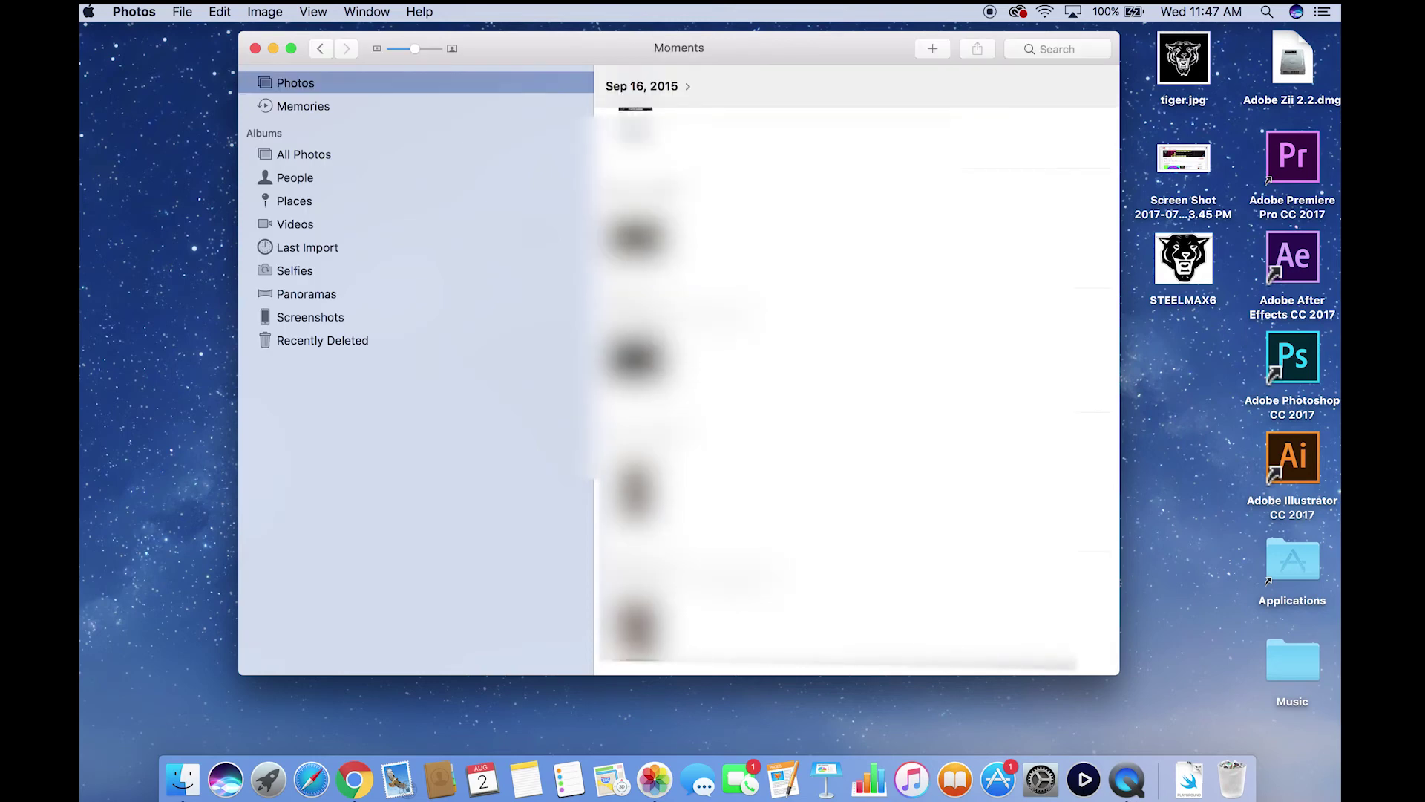
pyautogui.scroll(-3, 1092, 306)
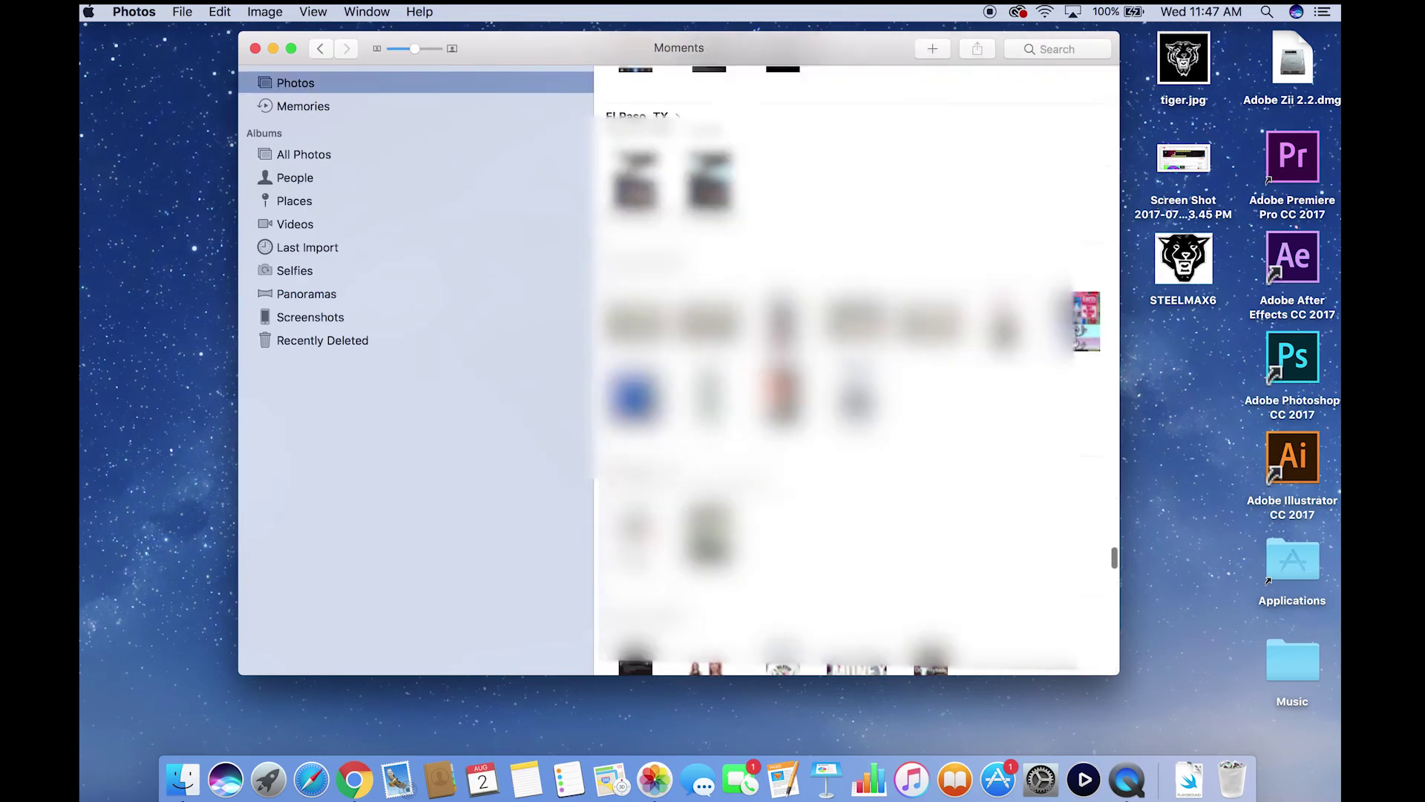
pyautogui.click(134, 11)
# Show the General preferences with Library Location reading Photos Library iphone 5s on STEELMAX6.
pyautogui.click(150, 58)
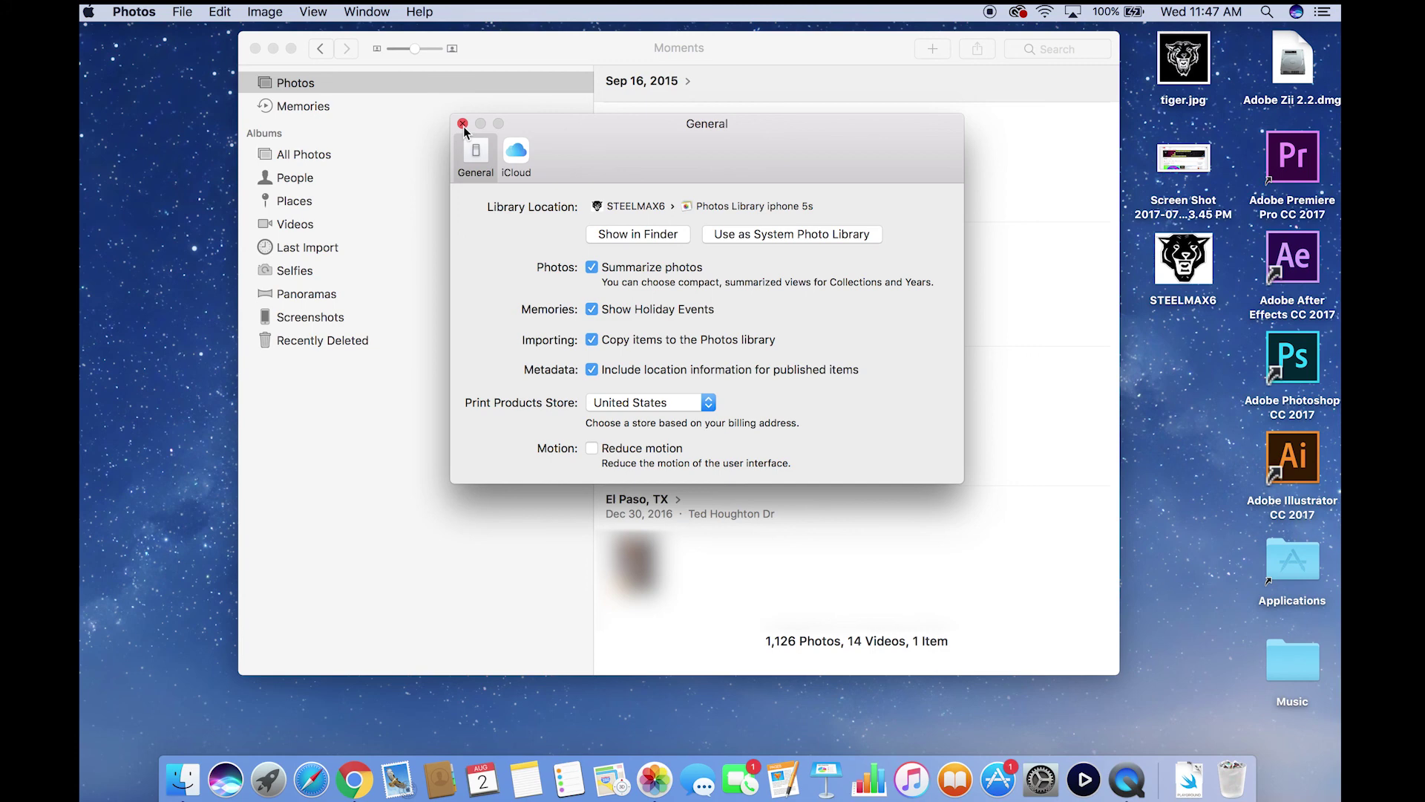
pyautogui.moveTo(562, 130); pyautogui.dragTo(580, 131)
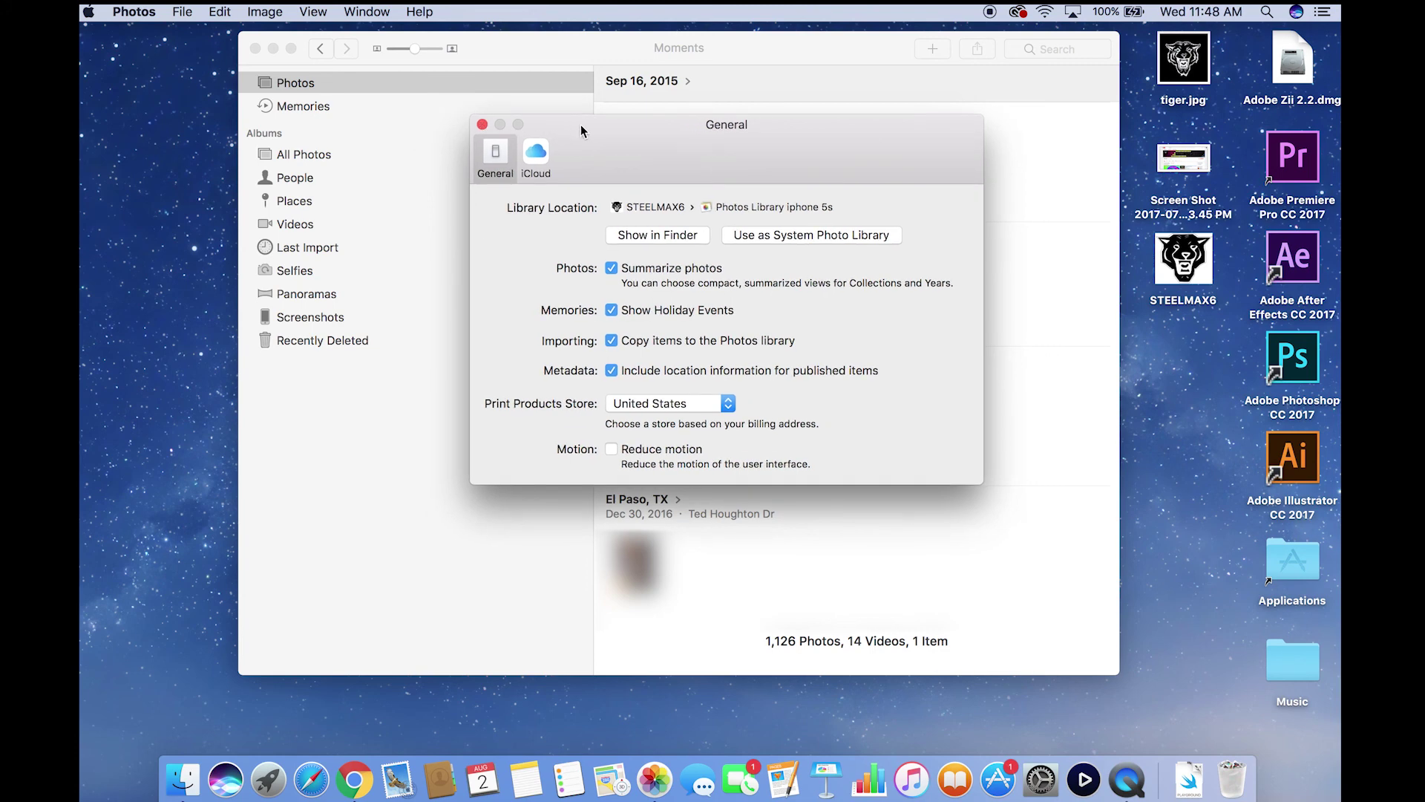